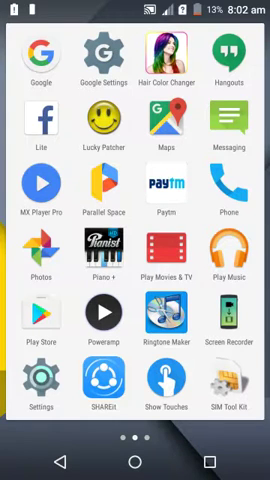
Browse the app drawer pages, then pull down the notification shade and quick settings and dismiss them.
mouse_move(200, 240)
left_mouse_down()
mouse_move(60, 240)
mouse_move(110, 240)
left_mouse_up()
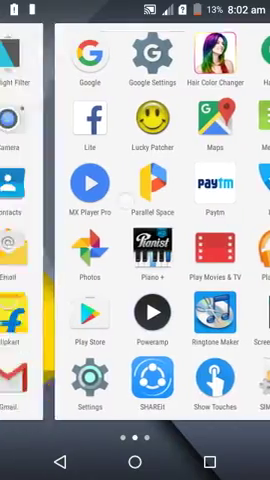
left_click_drag(135, 5, 135, 250)
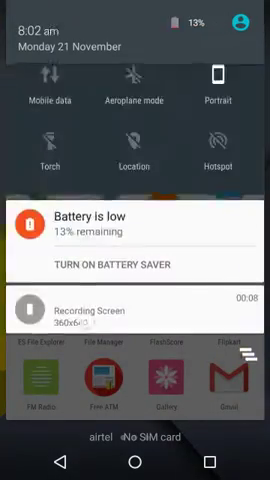
left_click_drag(135, 170, 135, 380)
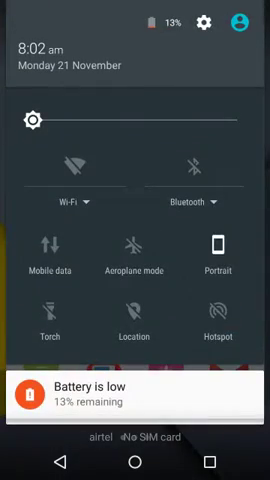
left_click_drag(135, 440, 135, 150)
left_click_drag(135, 400, 135, 60)
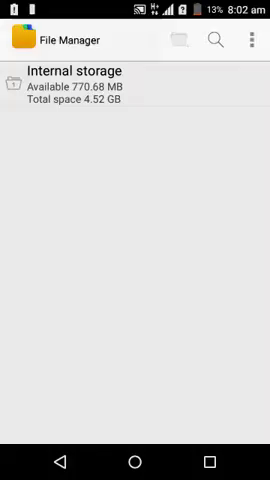
Search the phone's files for 'king' and open the KingRoot APK from the 14 results.
left_click(215, 40)
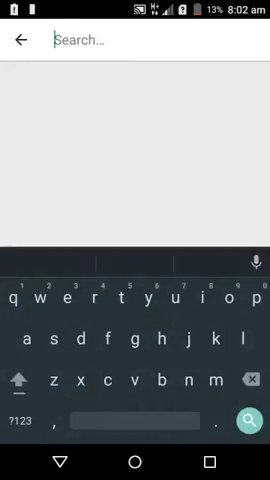
left_click(216, 338)
left_click(202, 298)
type("ki")
left_click(189, 380)
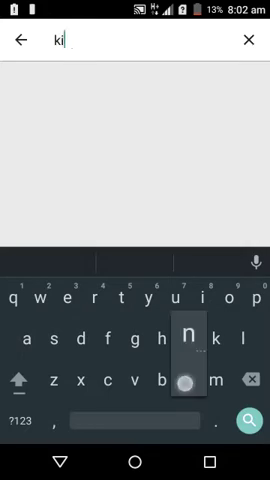
left_click(135, 340)
left_click(249, 420)
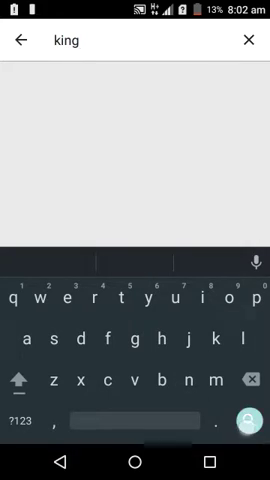
scroll(135, 300, "down", 5)
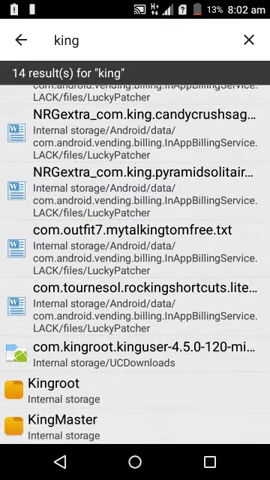
left_click(135, 352)
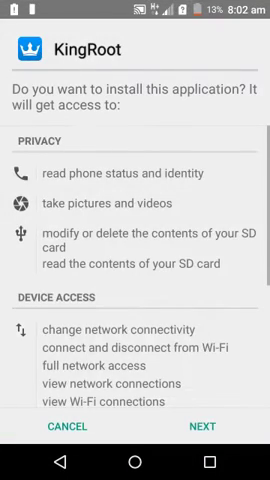
Install the KingRoot APK, choosing Install anyway (unsafe) in the Installation blocked dialog.
left_click(202, 426)
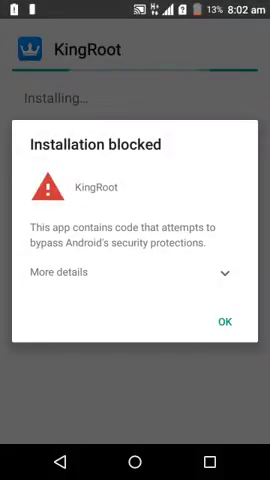
left_click(128, 272)
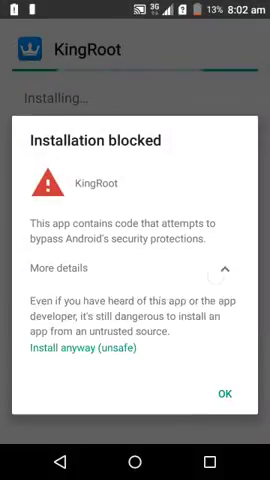
left_click(62, 313)
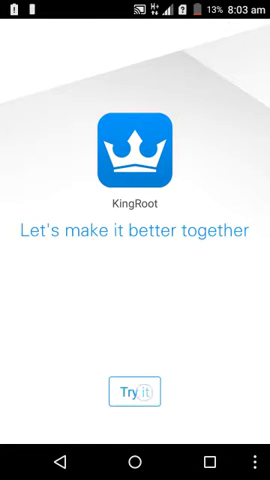
Root the YU4711 with KingRoot until 'Successfully obtain Root' appears, then go back home.
left_click(134, 391)
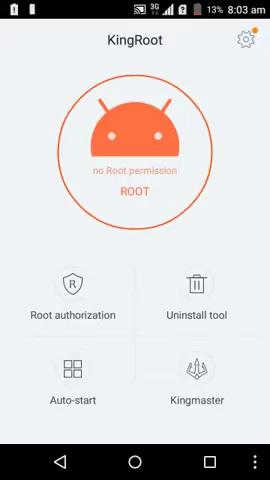
left_click(134, 150)
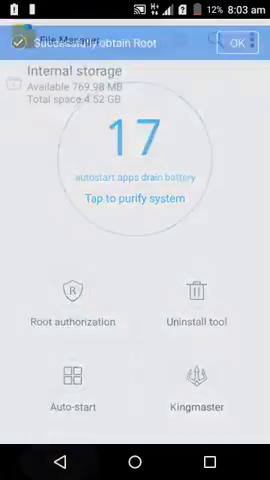
left_click(60, 462)
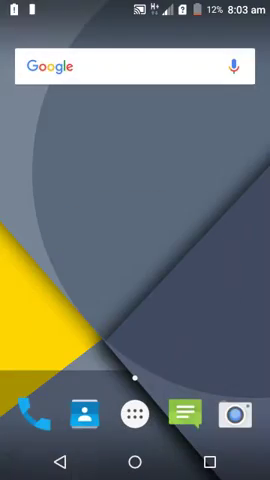
Launch Lucky Patcher from the second page of the app drawer.
left_click(135, 413)
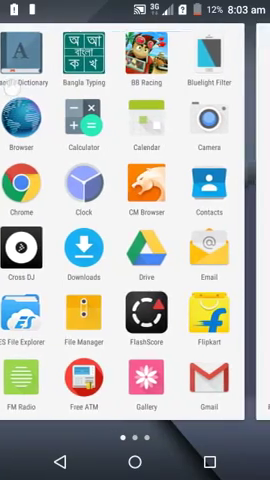
left_click_drag(220, 240, 40, 240)
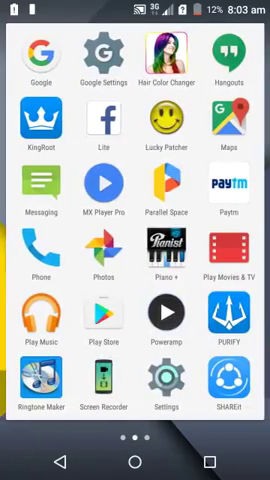
left_click(160, 120)
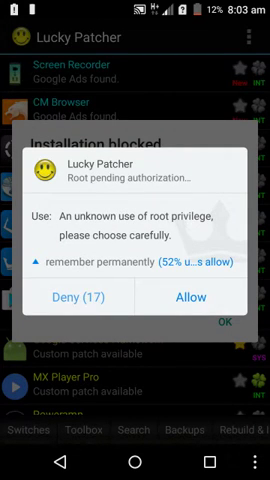
Allow Lucky Patcher root access, dismiss the Installation blocked warning, and ask to exit.
left_click(185, 297)
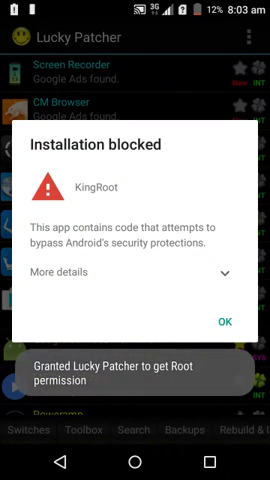
left_click(104, 268)
left_click(225, 359)
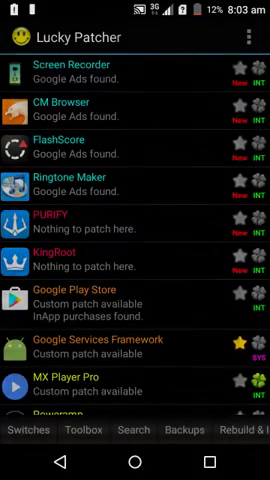
scroll(135, 240, "down", 5)
scroll(135, 240, "down", 5)
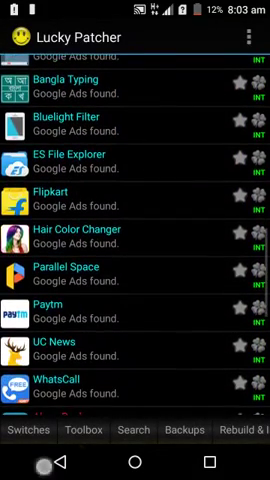
left_click(59, 461)
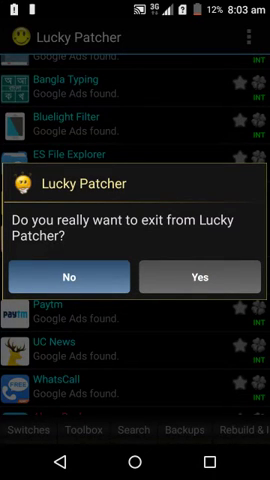
Answer Yes to 'Do you really want to exit' to close Lucky Patcher.
left_click(199, 276)
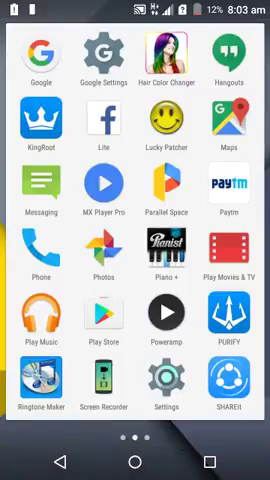